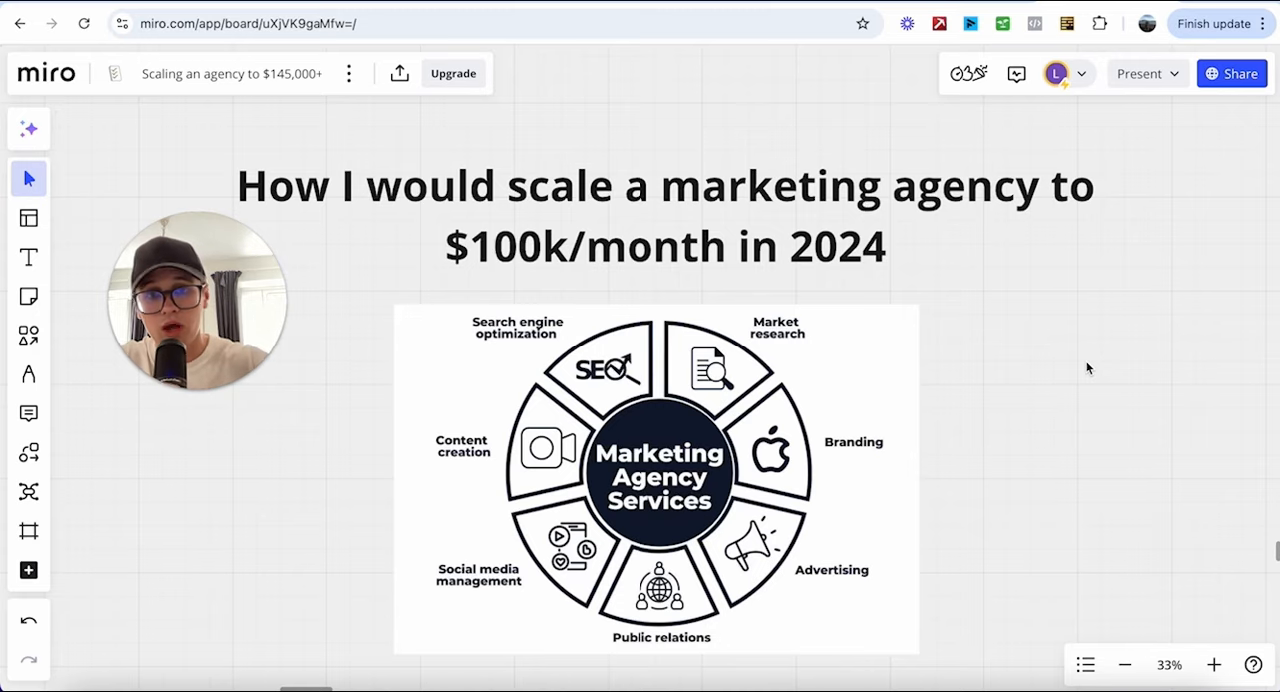
scroll(1087, 368, "down", 3)
scroll(480, 400, "down", 2)
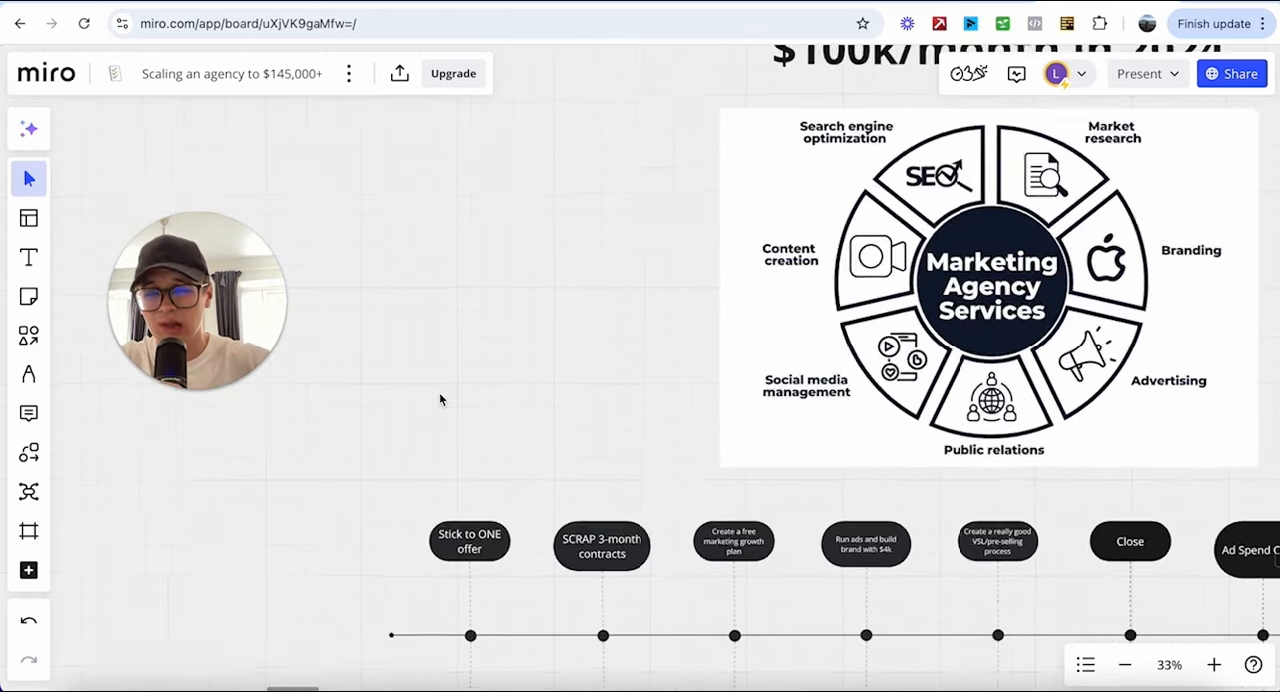
scroll(439, 400, "up", 3)
scroll(439, 400, "down", 3)
scroll(439, 400, "down", 1)
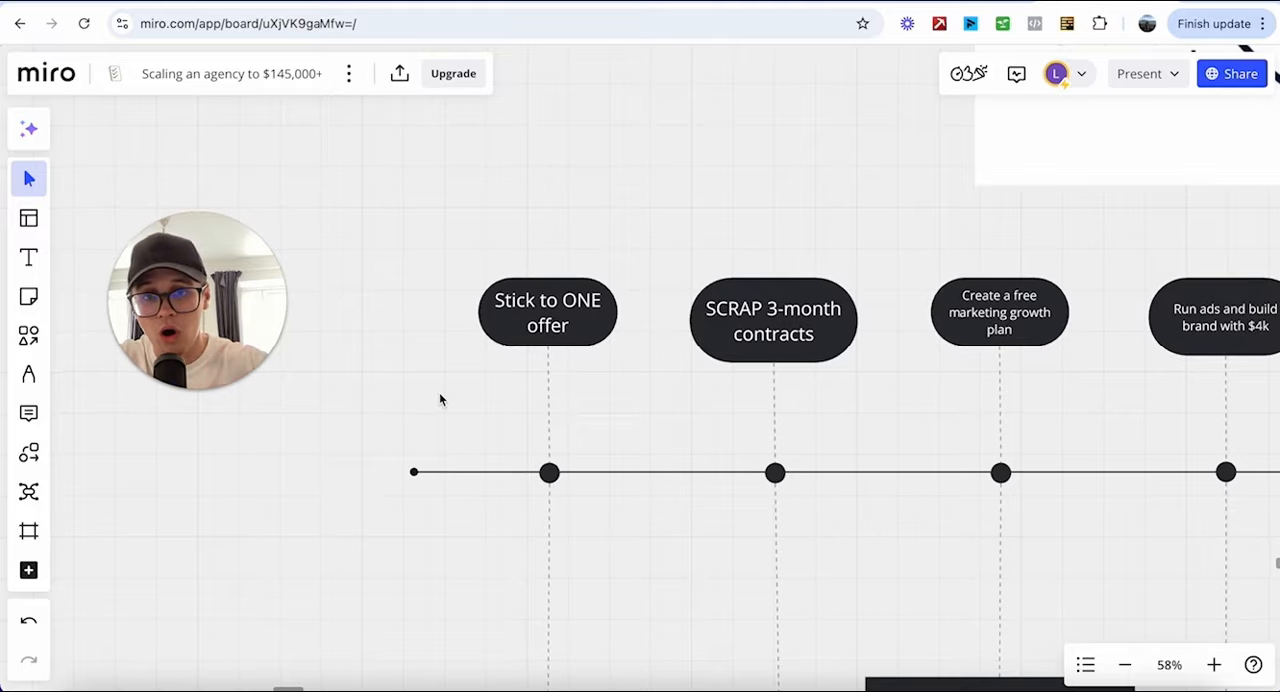
scroll(439, 400, "down", 3)
scroll(439, 400, "down", 1)
scroll(439, 400, "up", 2)
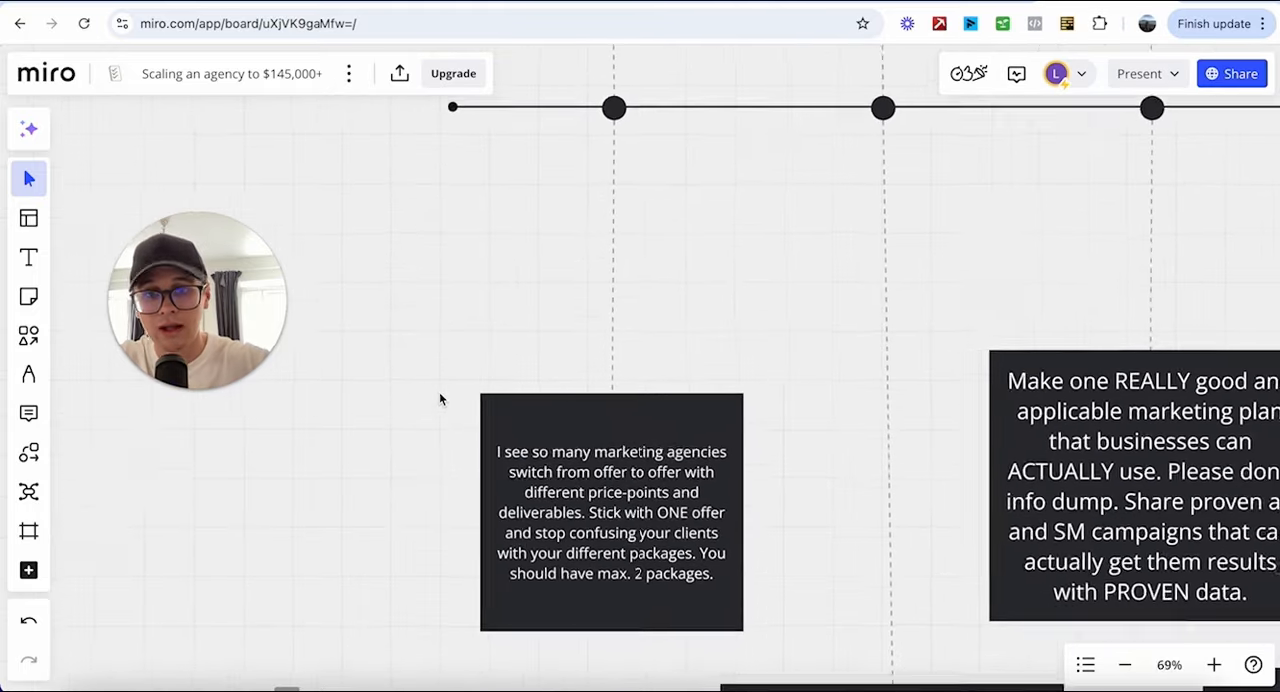
scroll(439, 400, "up", 2)
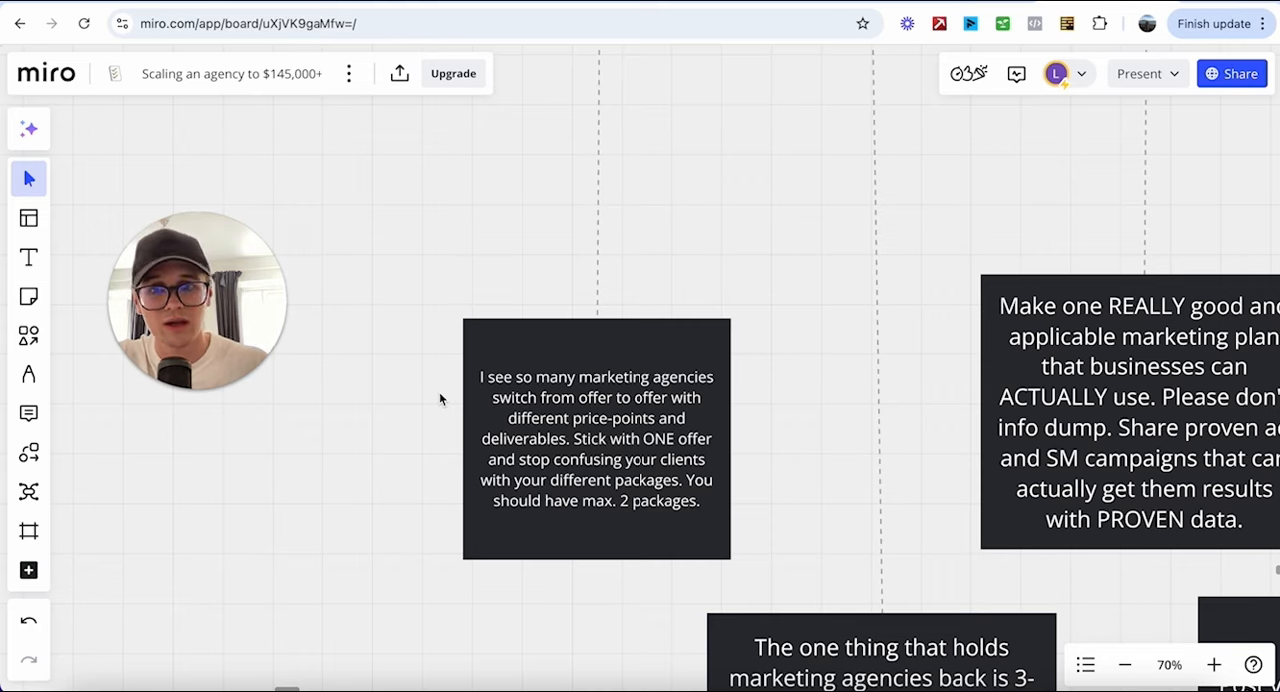
scroll(439, 392, "up", 2)
scroll(465, 398, "up", 2)
scroll(508, 387, "up", 3)
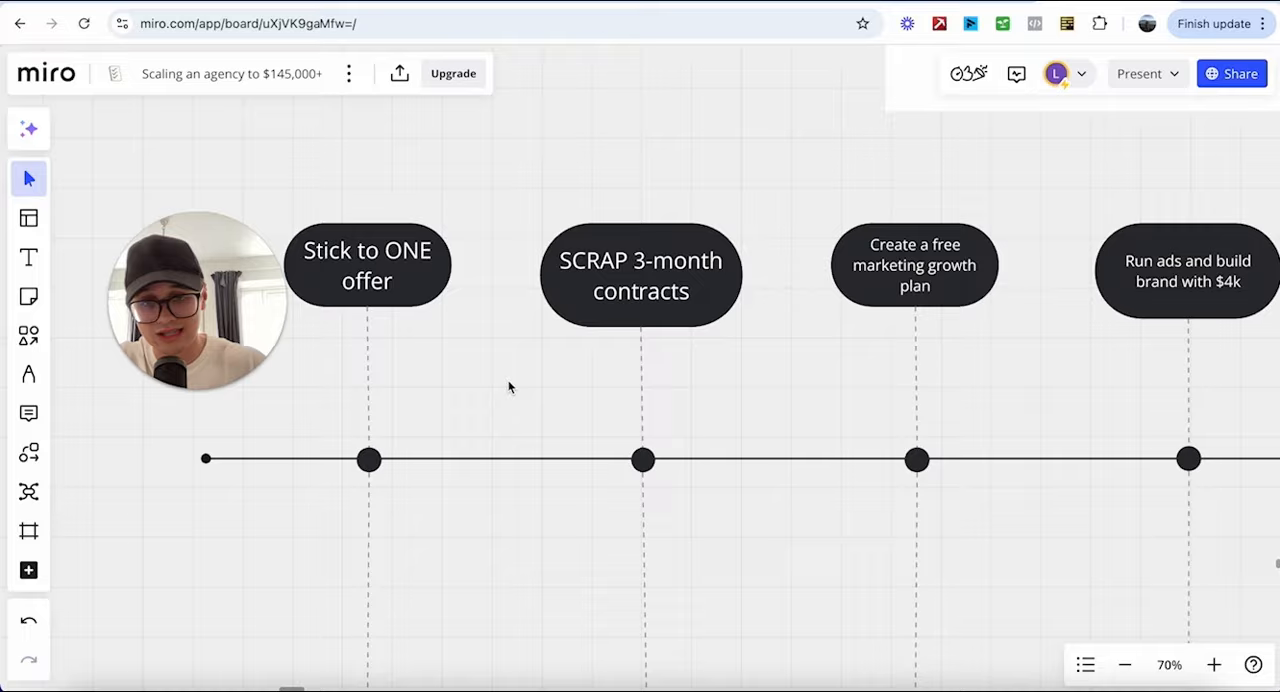
scroll(508, 387, "down", 3)
scroll(508, 384, "down", 5)
scroll(430, 400, "down", 1)
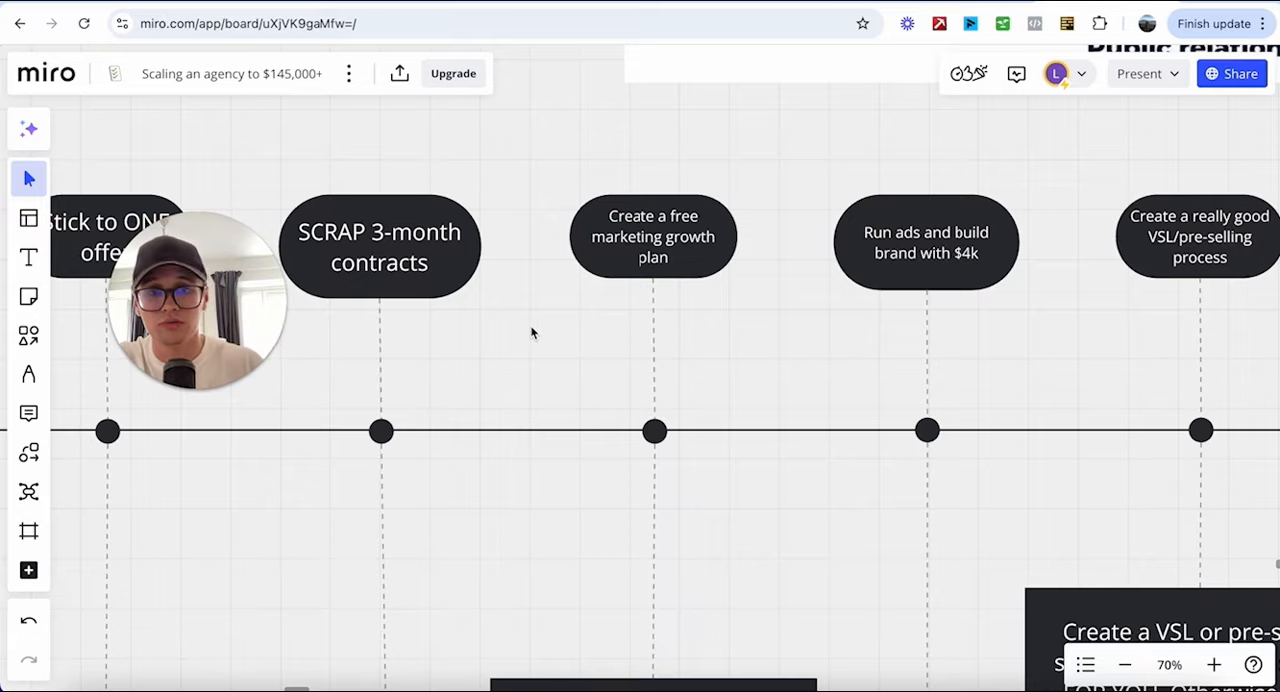
scroll(530, 325, "down", 5)
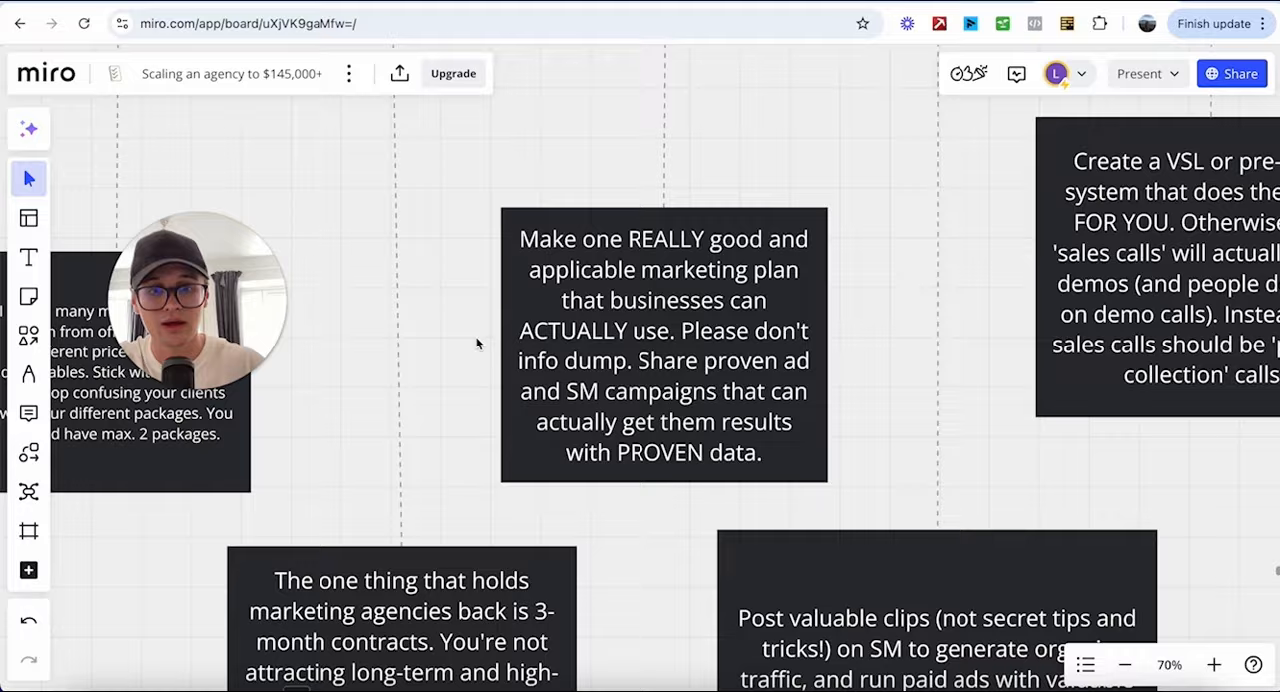
scroll(477, 344, "up", 5)
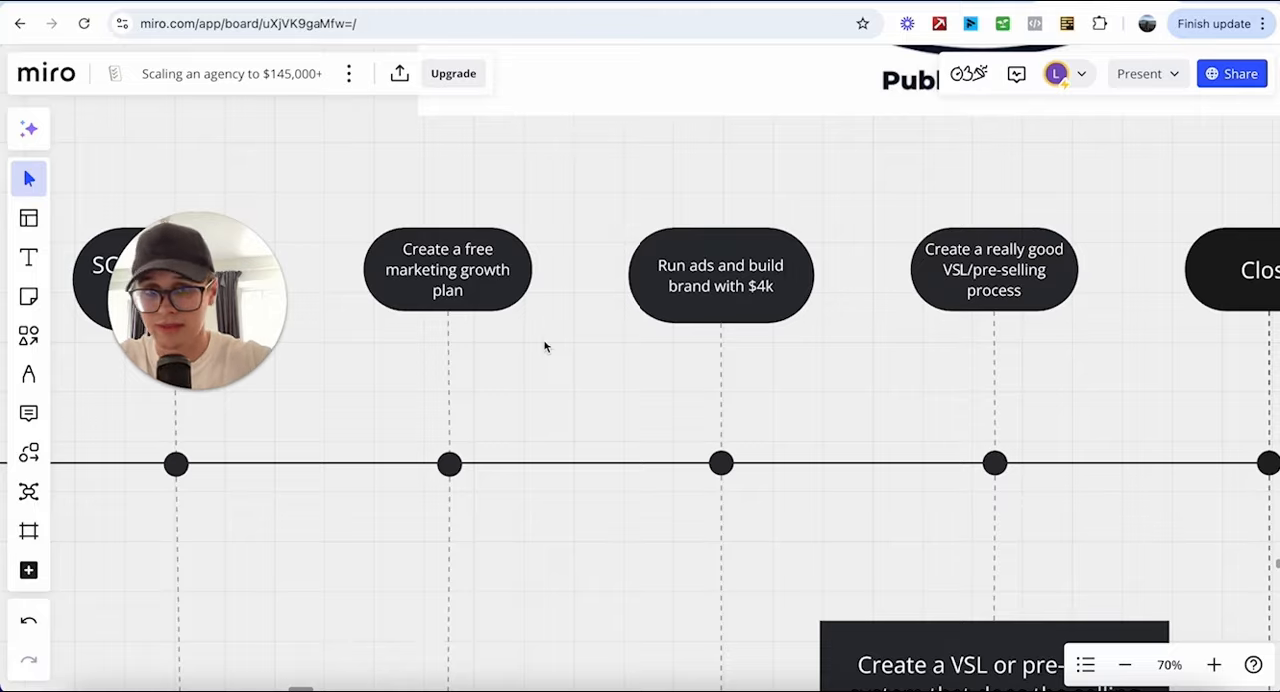
scroll(545, 347, "down", 5)
scroll(545, 347, "down", 5)
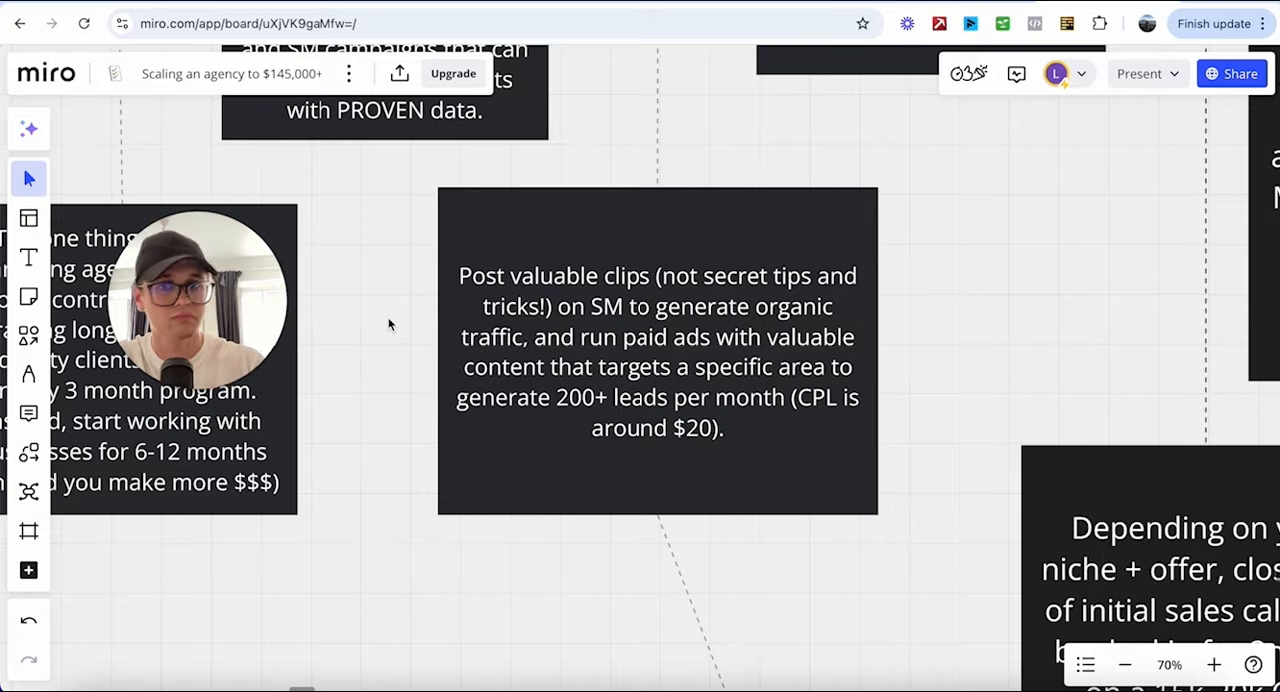
scroll(388, 317, "down", 3)
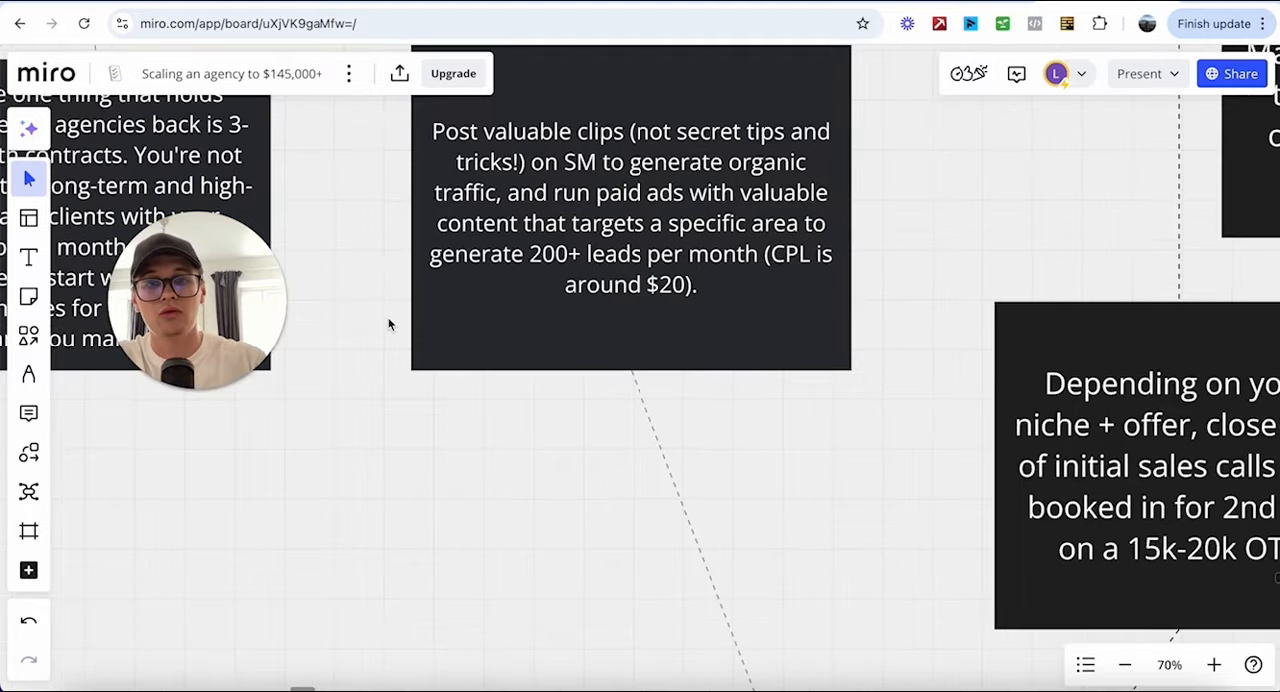
scroll(388, 317, "down", 5)
scroll(388, 317, "down", 3)
scroll(388, 317, "down", 3)
scroll(388, 317, "down", 4)
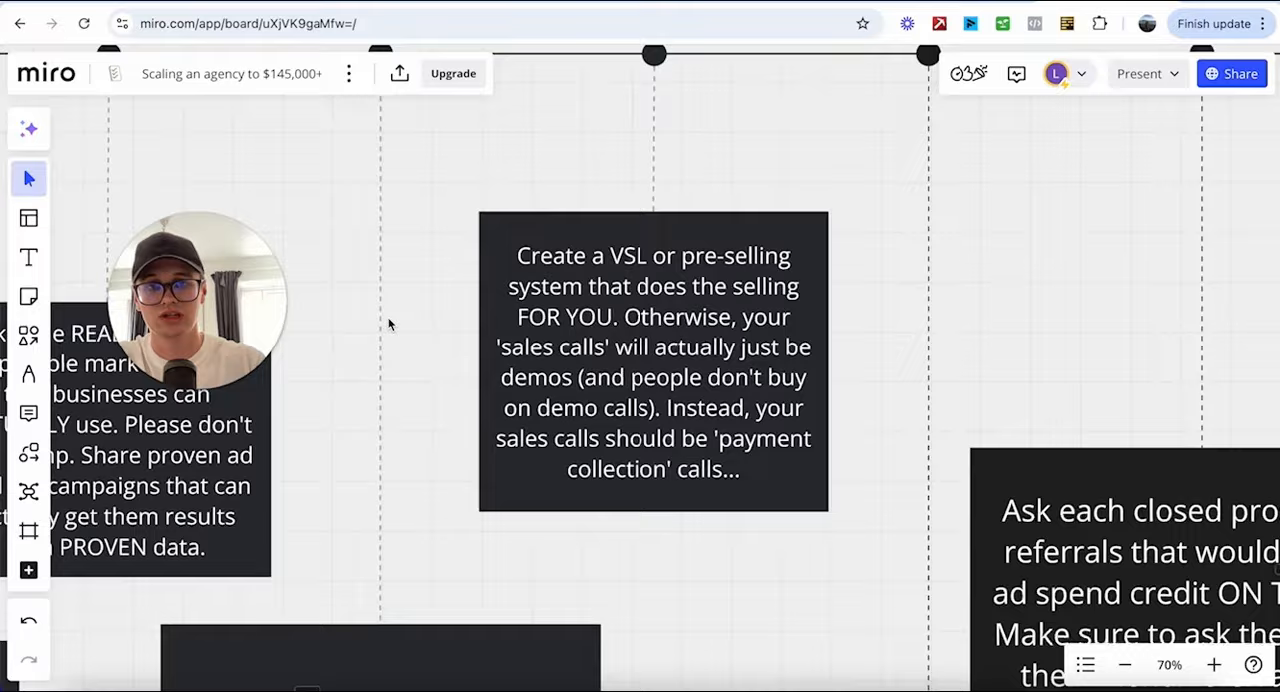
scroll(388, 317, "up", 1)
scroll(423, 315, "down", 2)
scroll(431, 313, "up", 3)
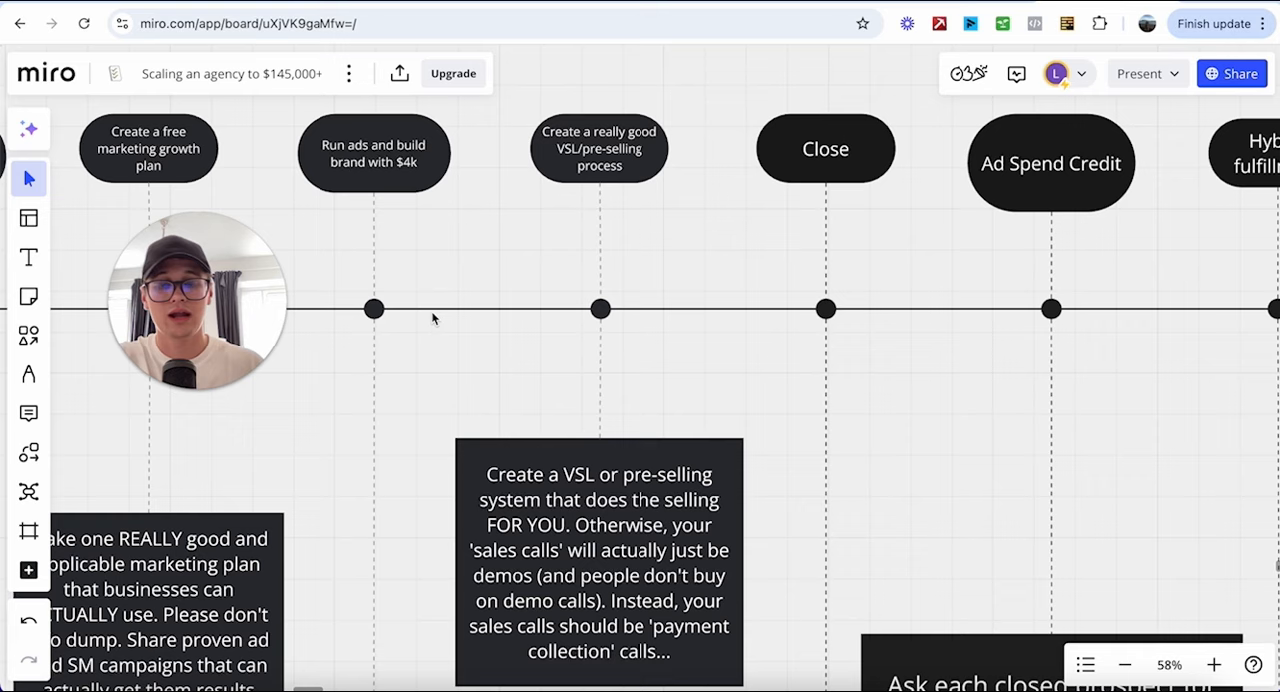
scroll(437, 360, "down", 3)
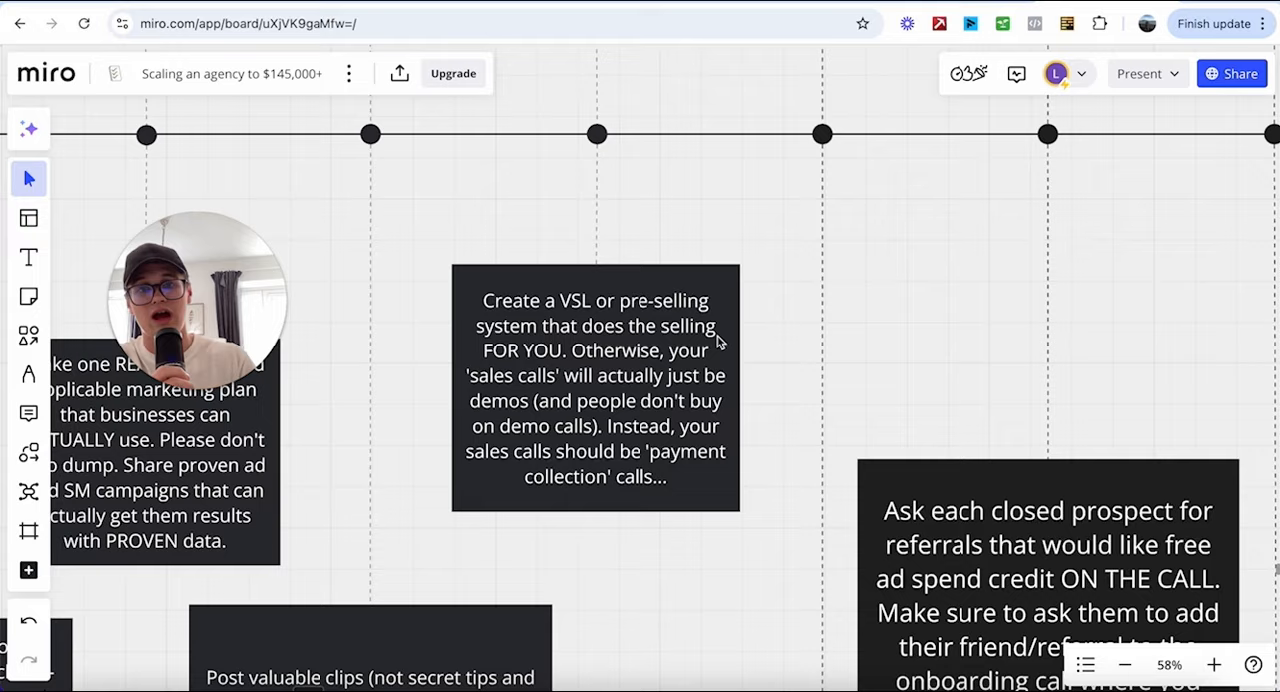
scroll(712, 348, "down", 2)
scroll(707, 352, "up", 5)
scroll(707, 352, "right", 2)
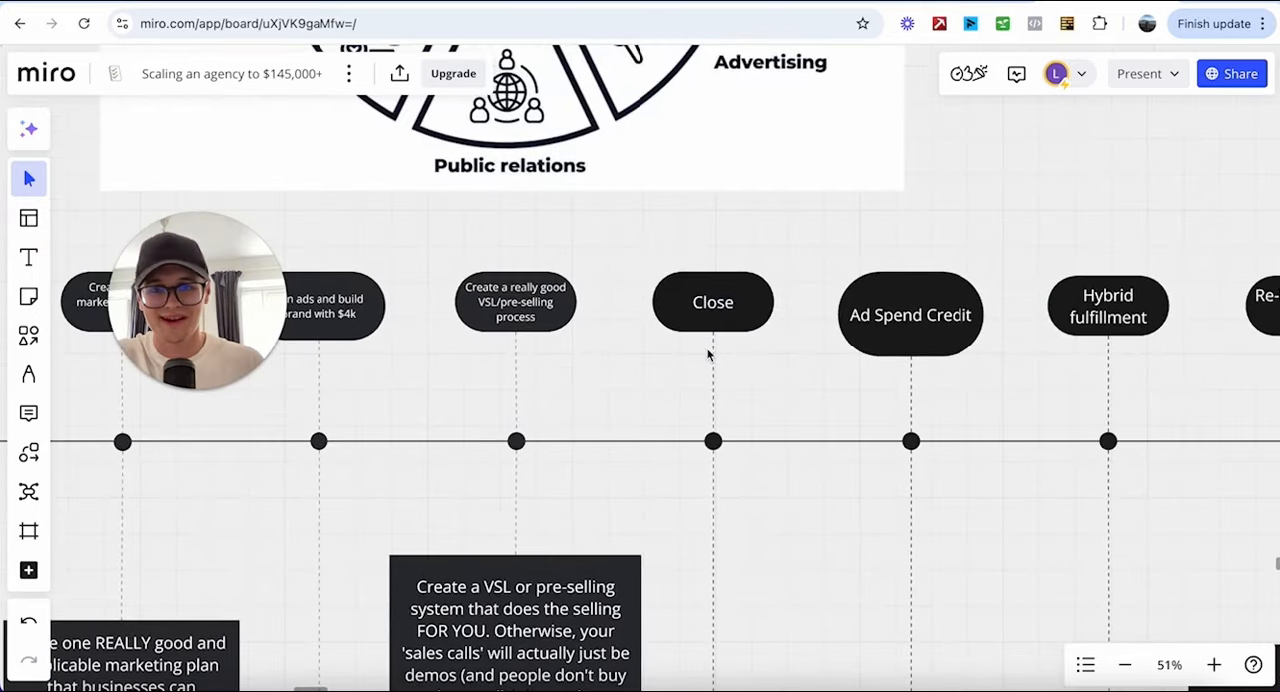
scroll(708, 351, "down", 5)
scroll(708, 351, "down", 5)
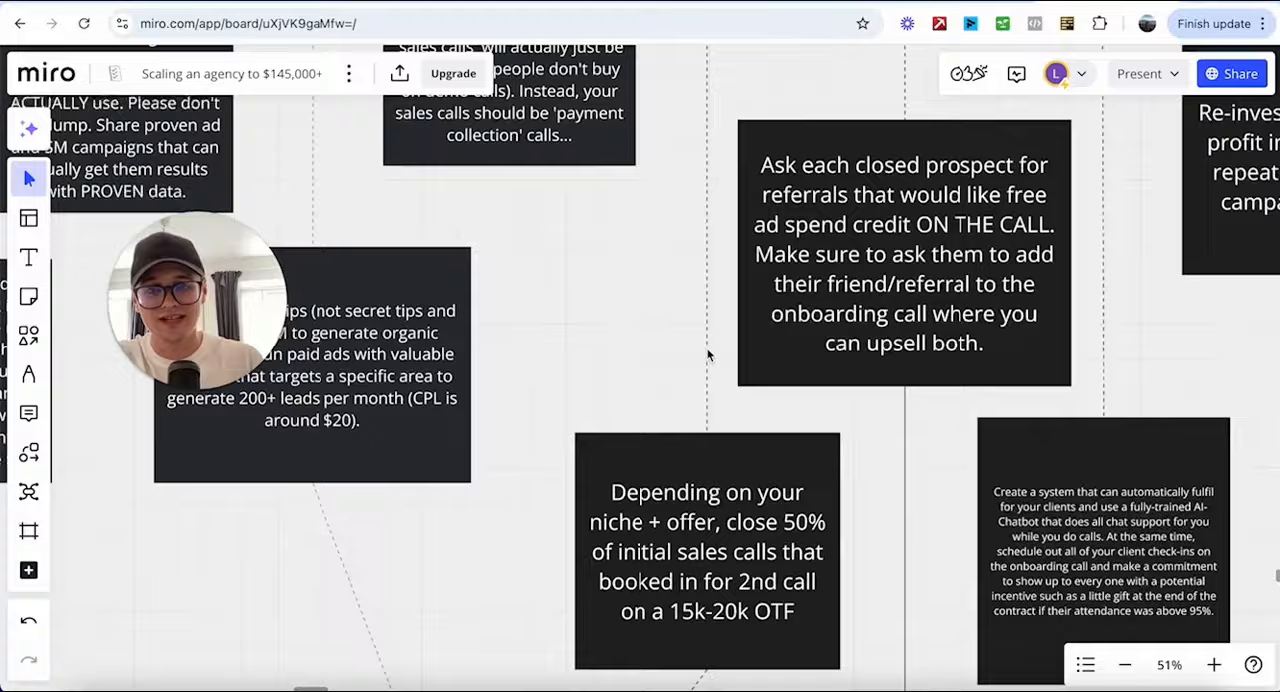
scroll(700, 352, "down", 3)
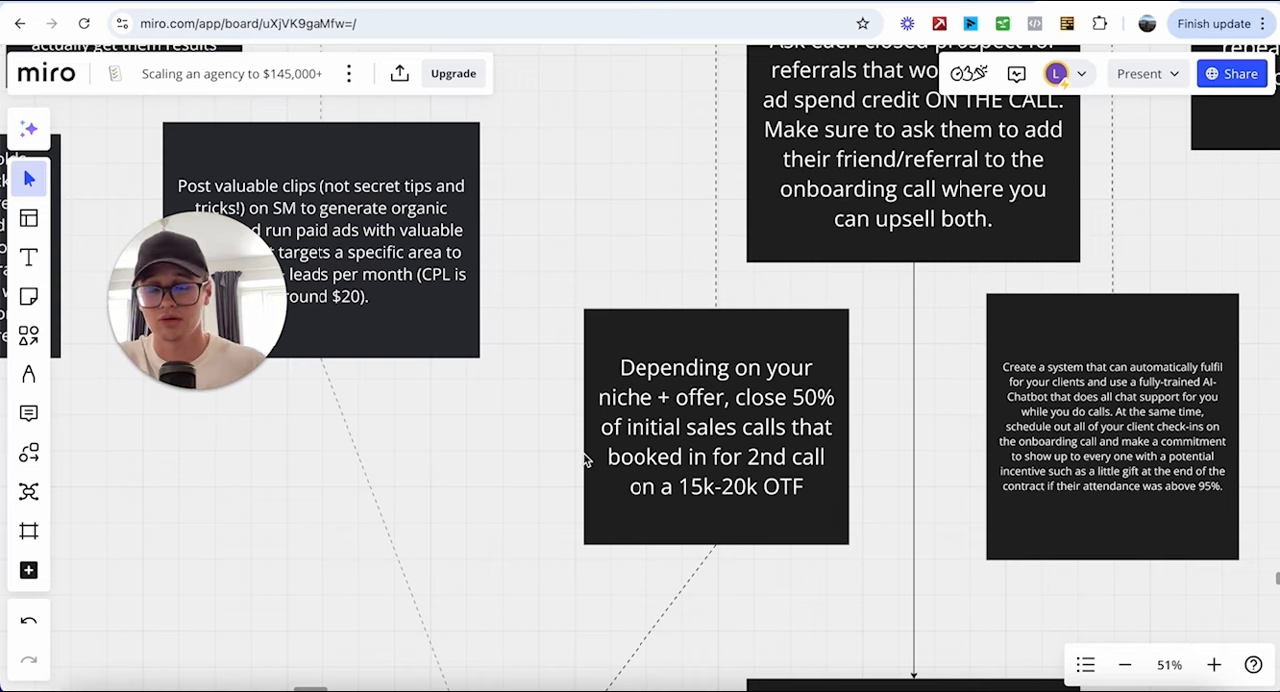
scroll(586, 458, "down", 3)
scroll(586, 458, "down", 4)
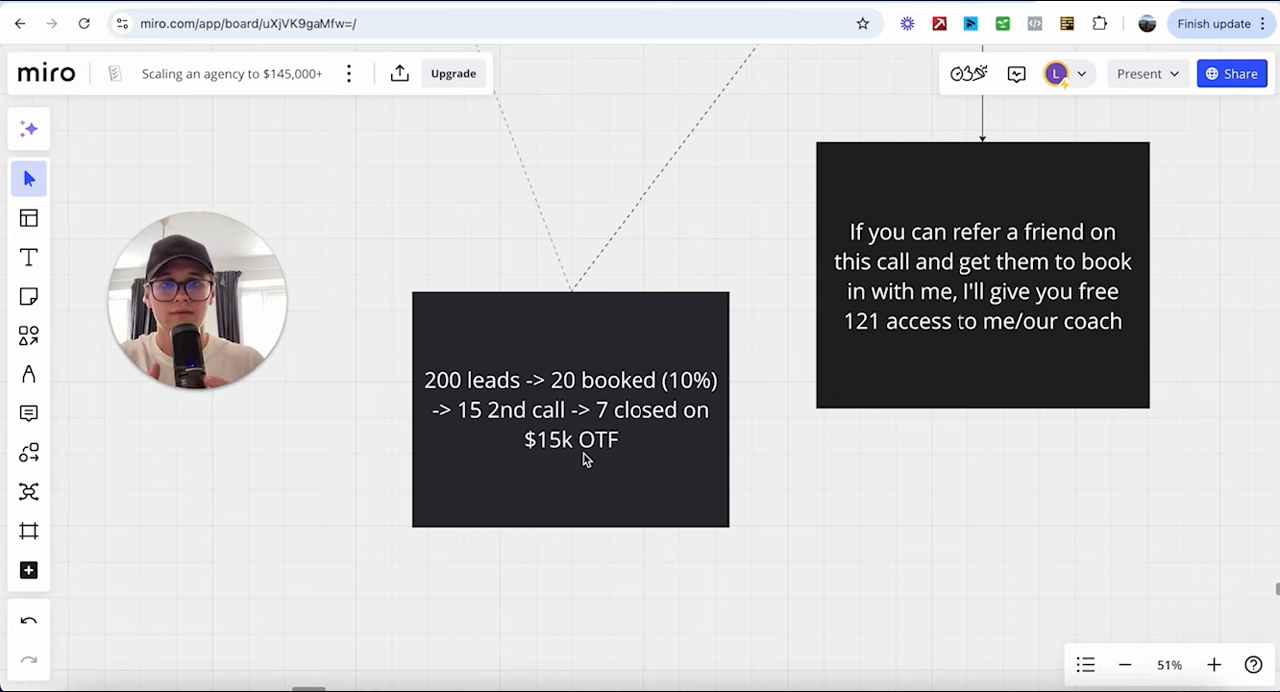
scroll(585, 460, "down", 1)
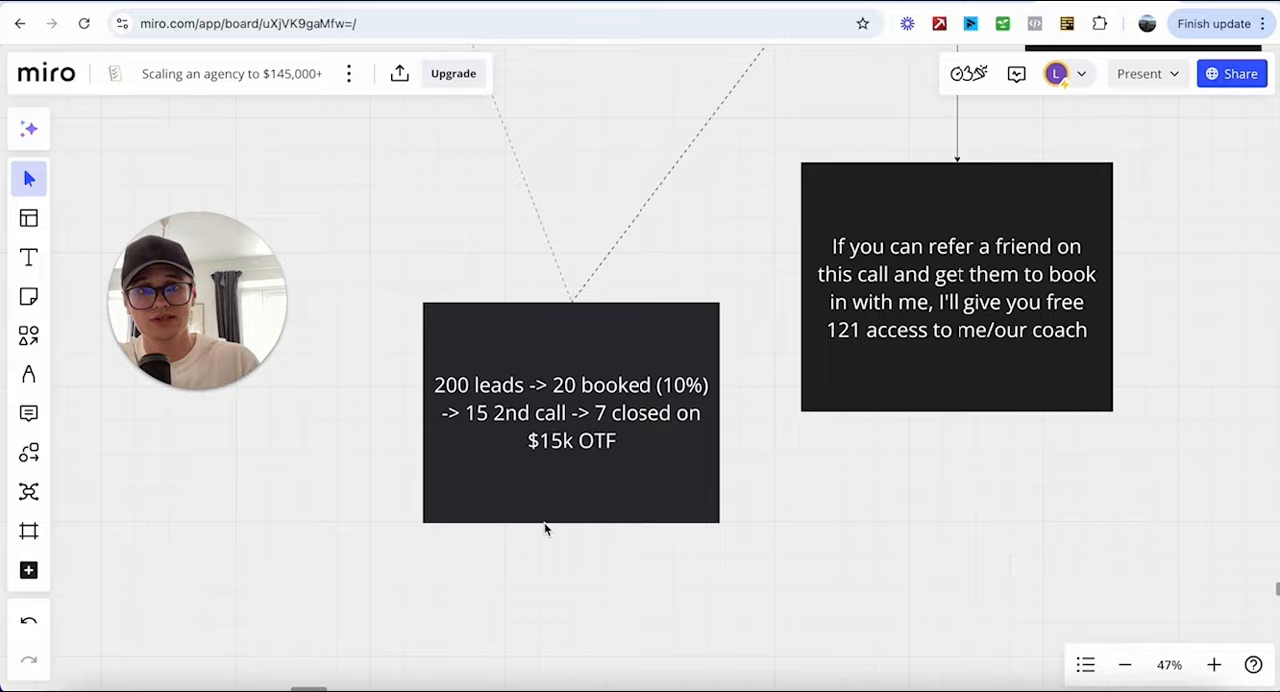
scroll(544, 522, "up", 5)
scroll(543, 549, "up", 5)
scroll(544, 551, "up", 3)
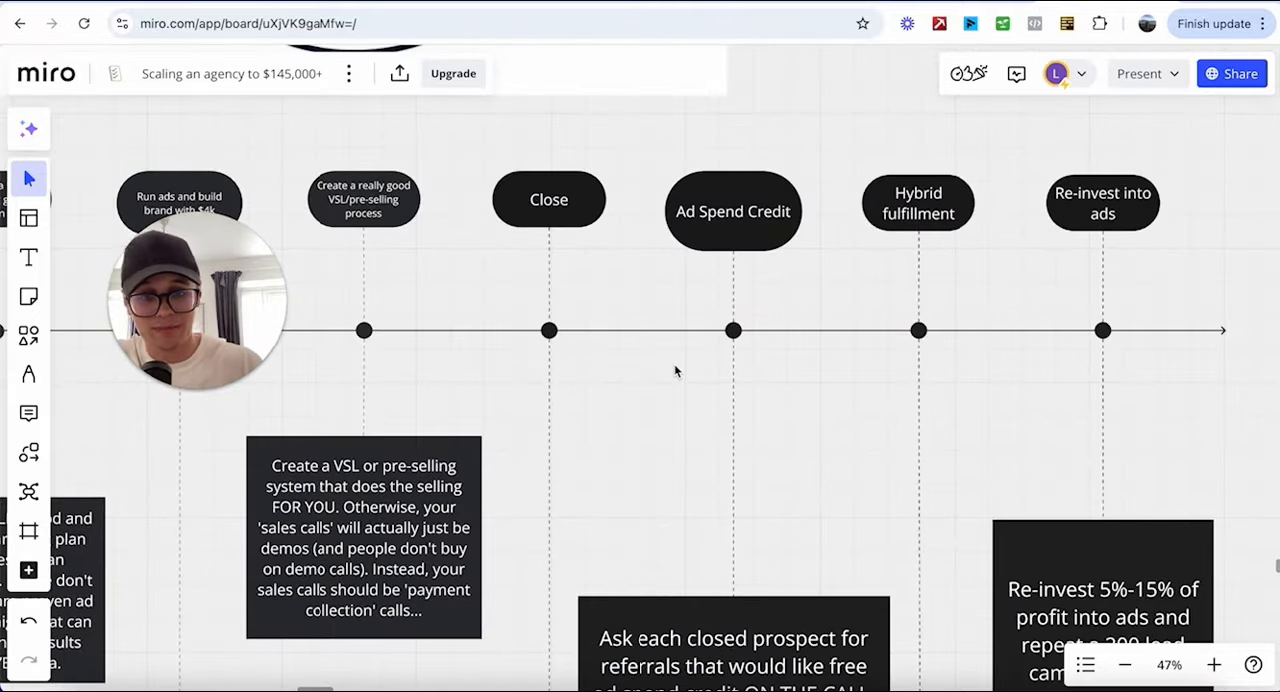
scroll(675, 371, "down", 3)
scroll(675, 371, "down", 7)
scroll(675, 371, "down", 1)
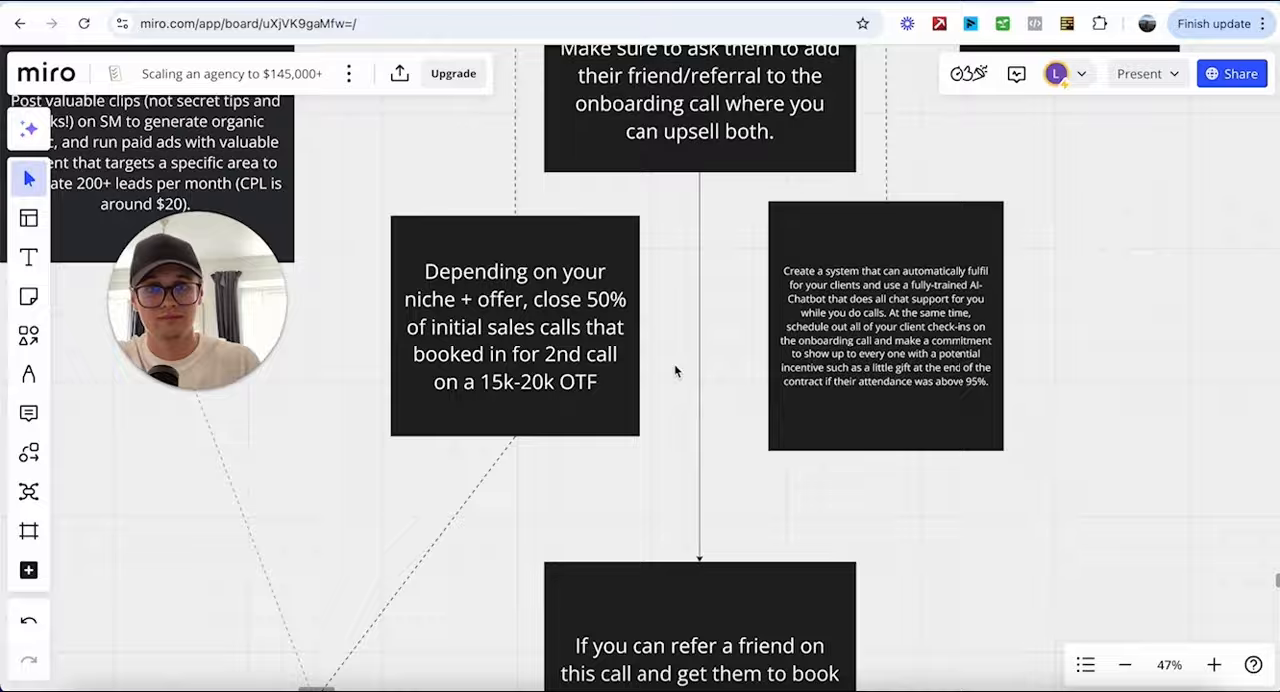
scroll(675, 371, "up", 5)
scroll(675, 371, "up", 3)
scroll(675, 371, "up", 1)
scroll(675, 371, "down", 2)
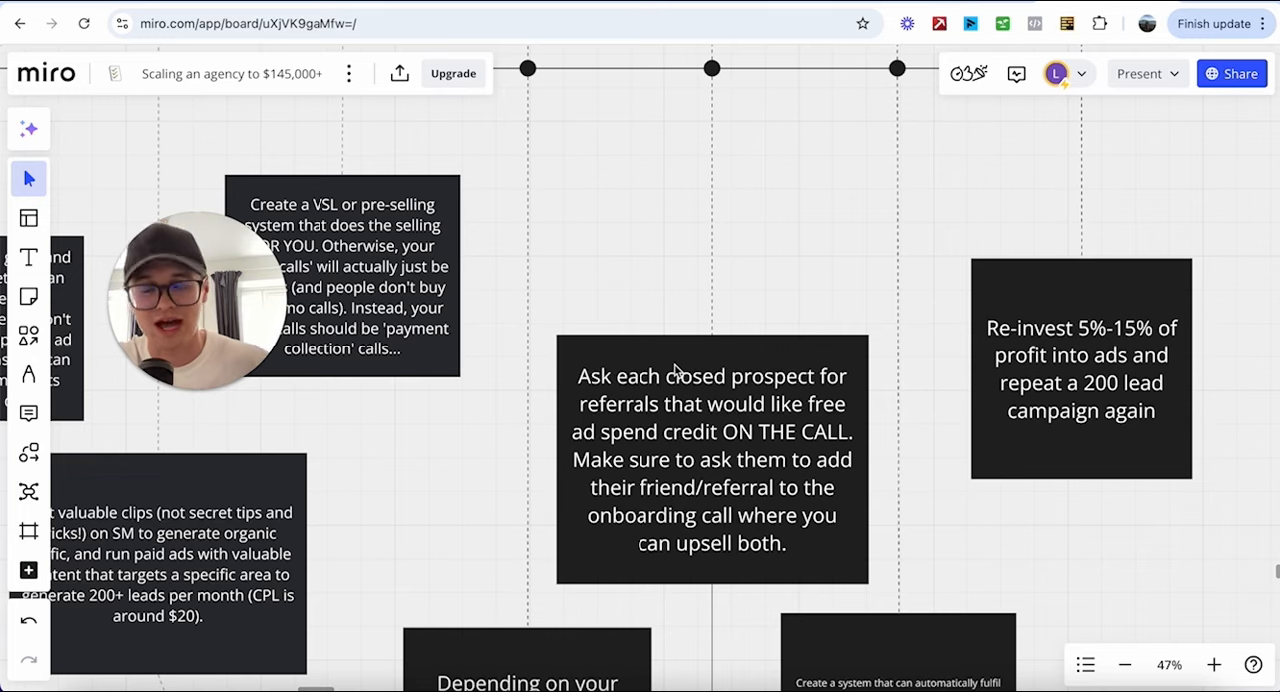
scroll(677, 371, "up", 2)
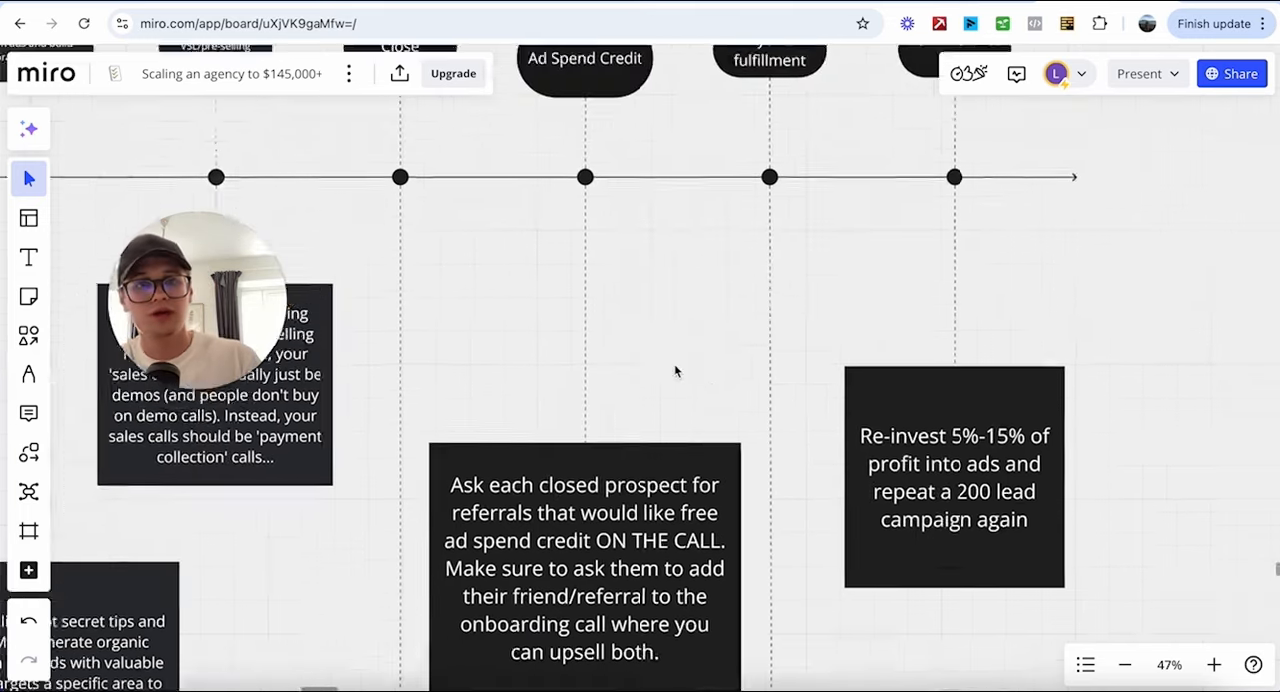
scroll(674, 374, "up", 4)
scroll(640, 400, "up", 2)
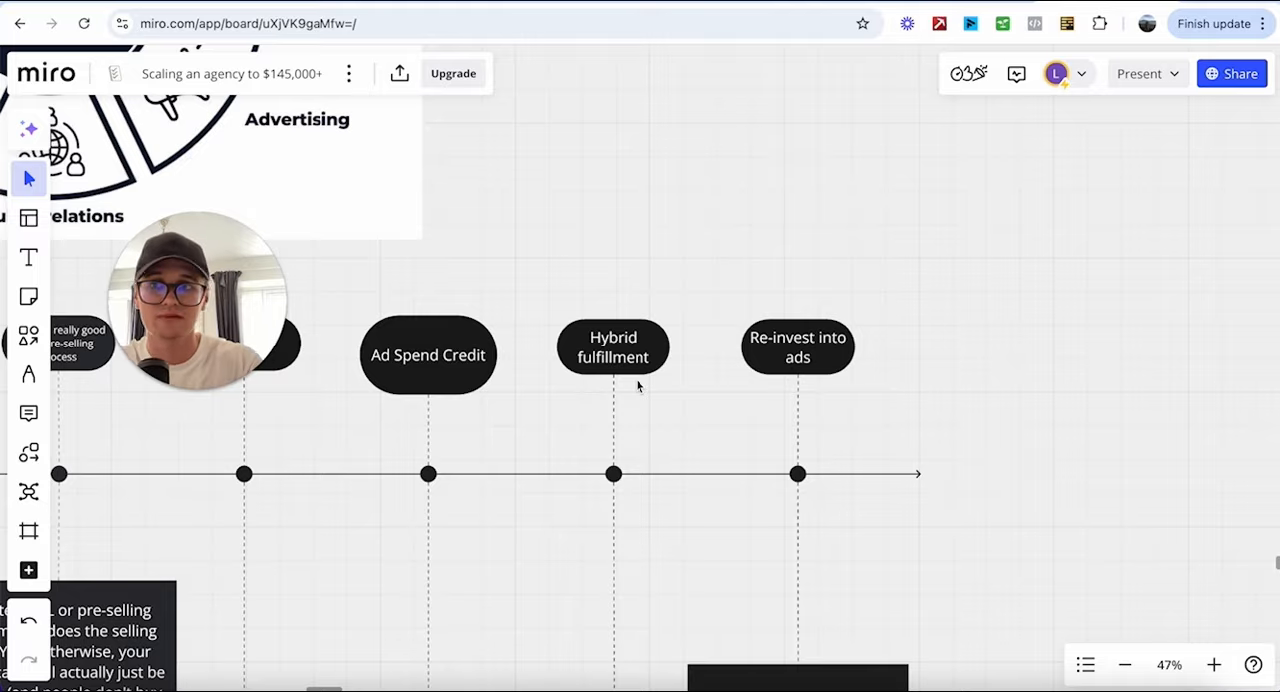
scroll(638, 385, "down", 5)
scroll(638, 385, "down", 5)
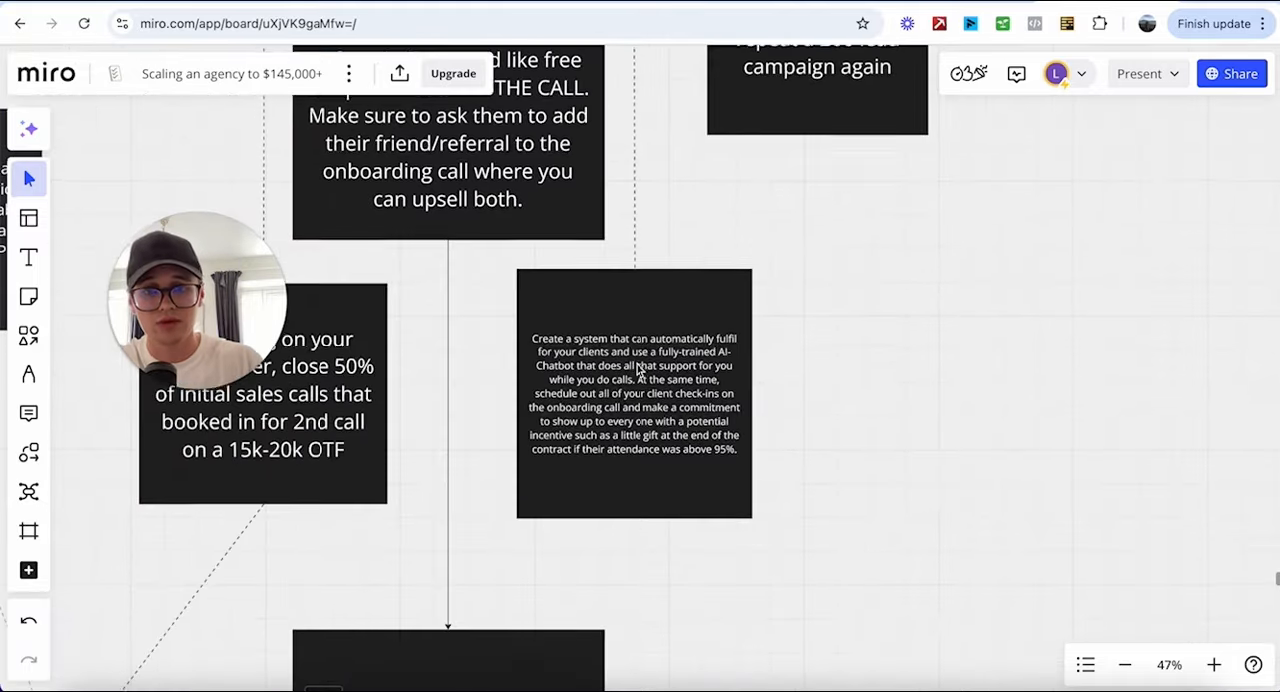
scroll(638, 385, "up", 3, "ctrl")
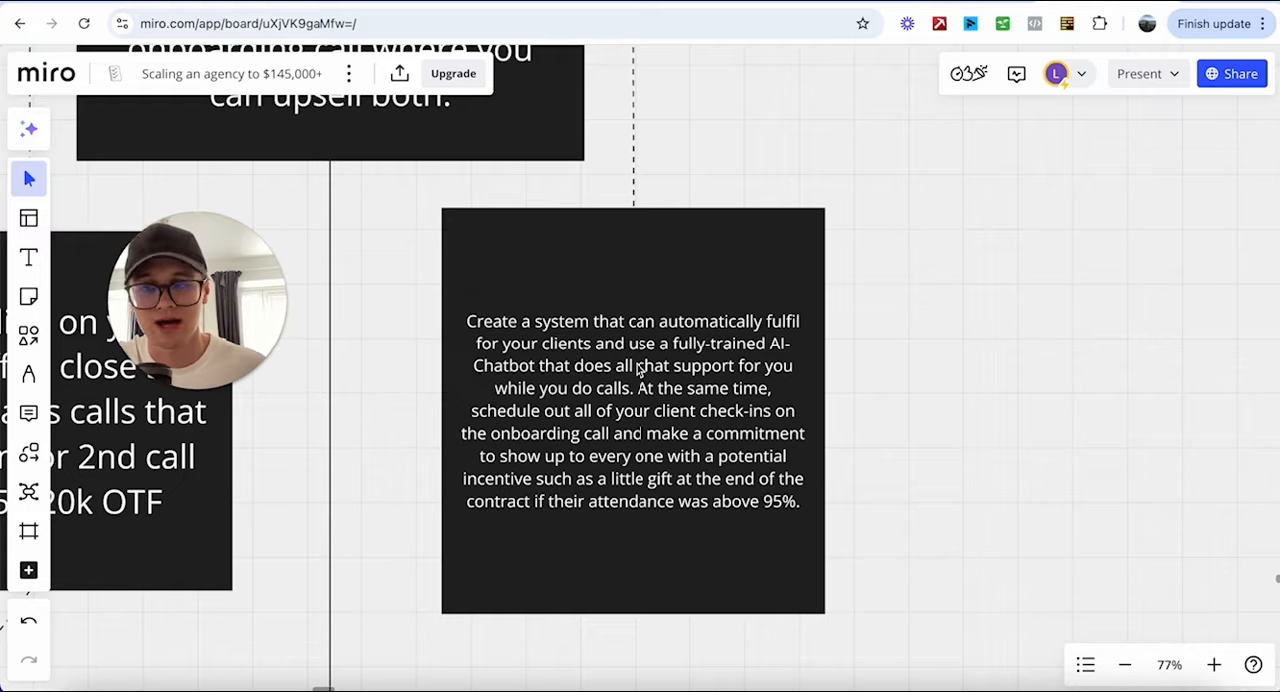
scroll(637, 370, "down", 5)
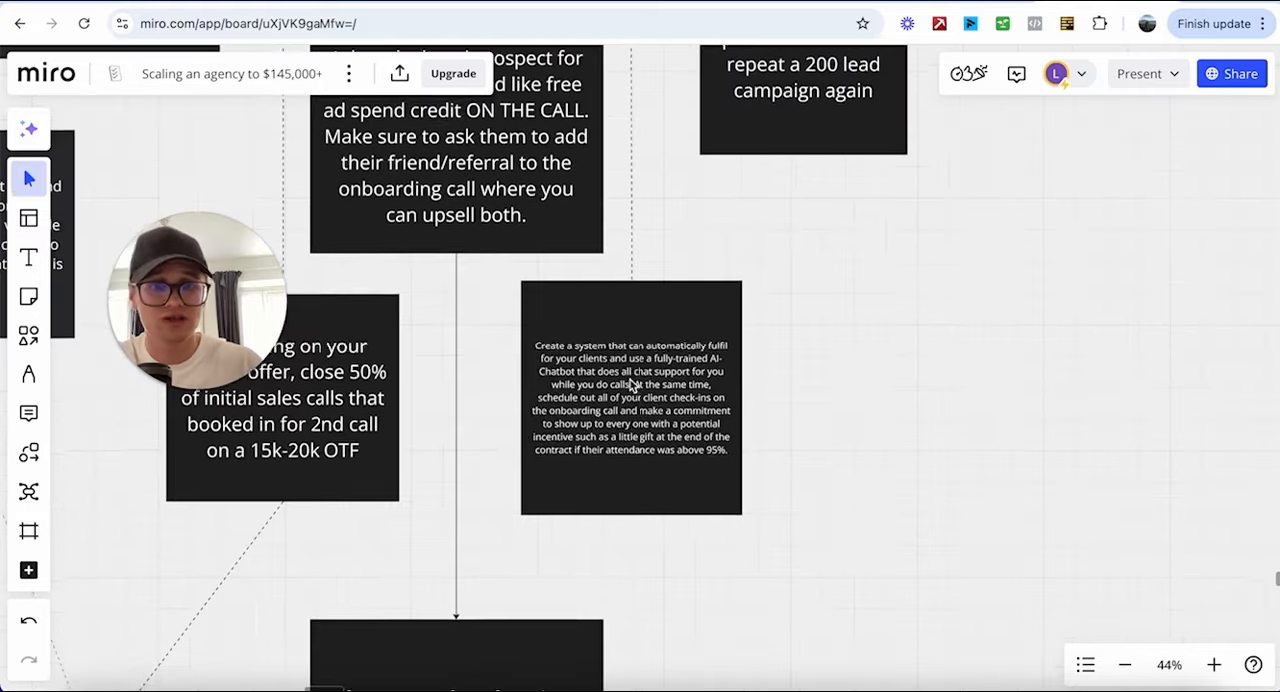
scroll(629, 378, "up", 3)
scroll(629, 378, "up", 3)
scroll(629, 378, "up", 2)
scroll(627, 342, "up", 2)
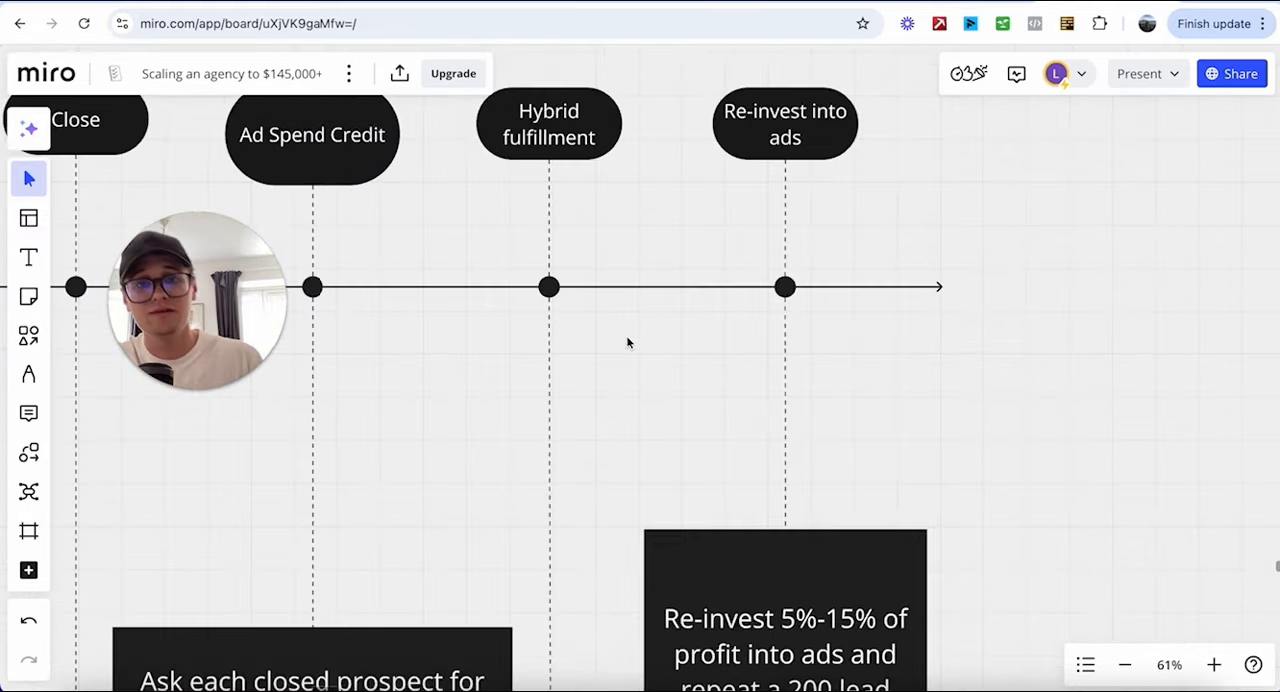
scroll(627, 342, "right", 2)
scroll(627, 342, "down", 4)
scroll(627, 342, "down", 2)
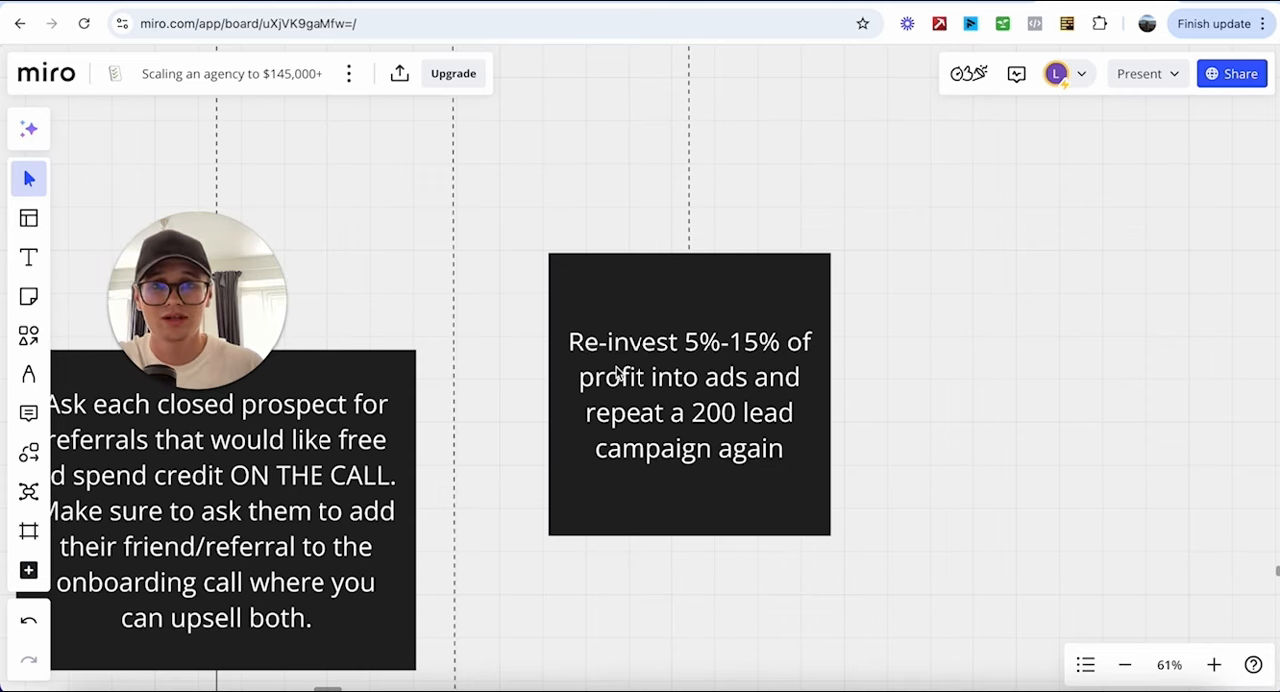
scroll(619, 374, "down", 2)
scroll(619, 374, "down", 5)
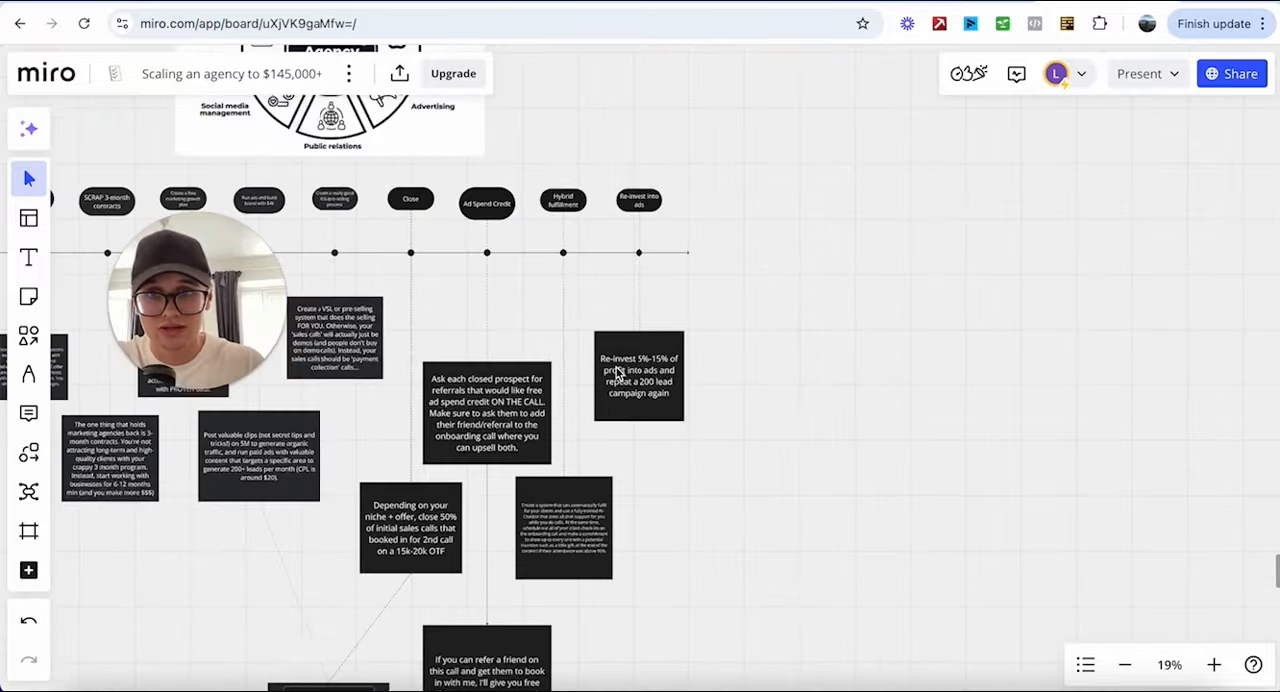
scroll(619, 374, "up", 3)
scroll(621, 375, "up", 3)
scroll(620, 373, "up", 2)
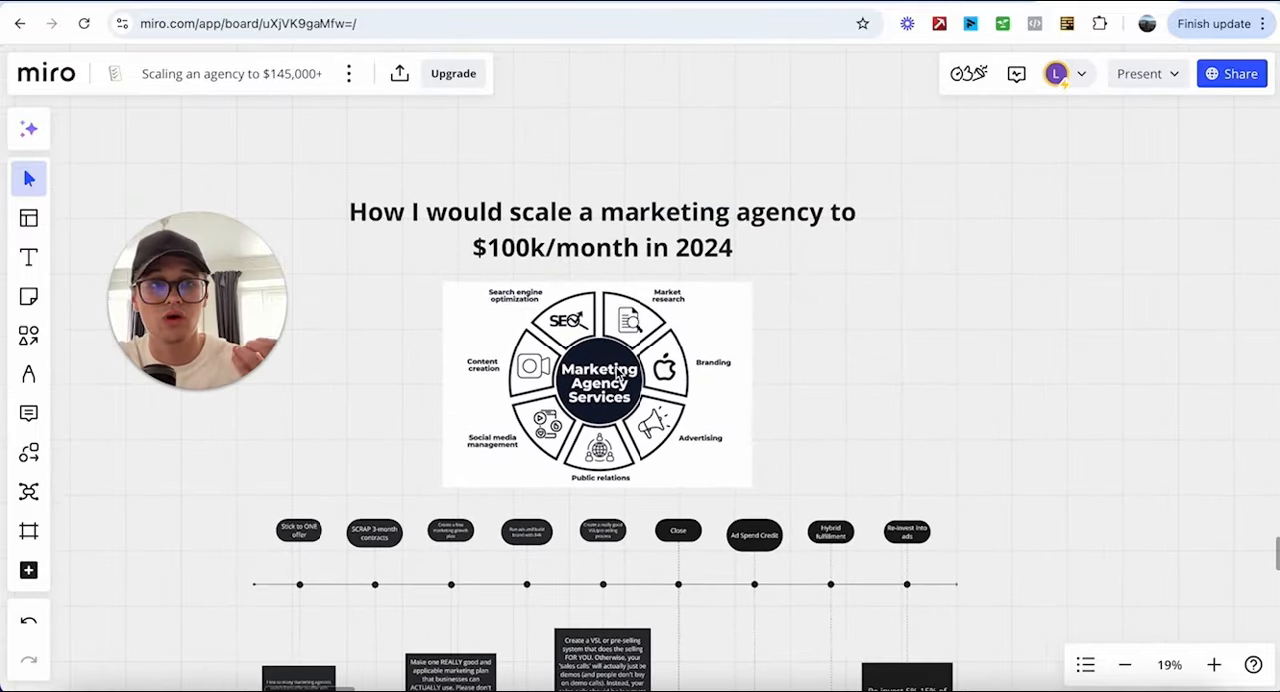